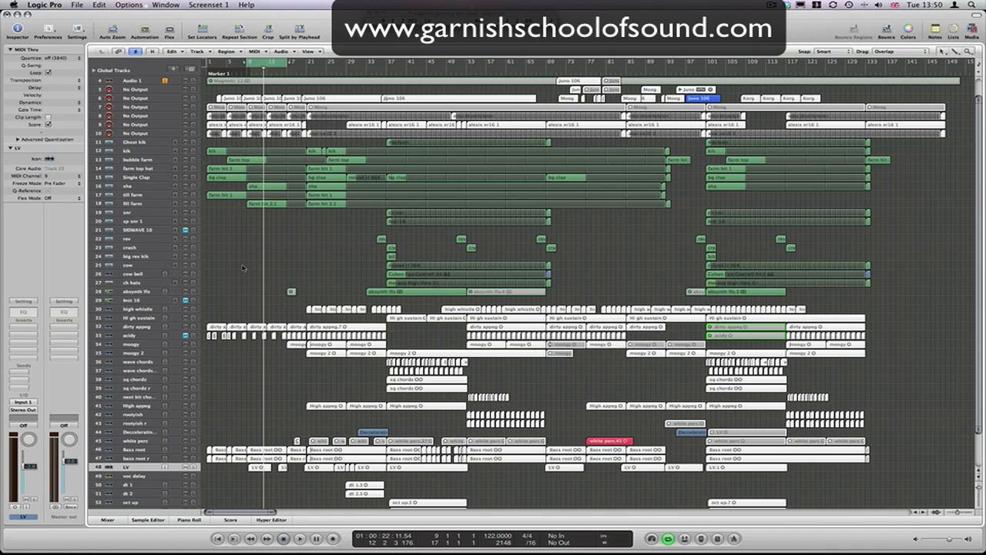
# - Play the cycled section from bar 9 with the LV track's vocal regions in close-up
pyautogui.press('space')
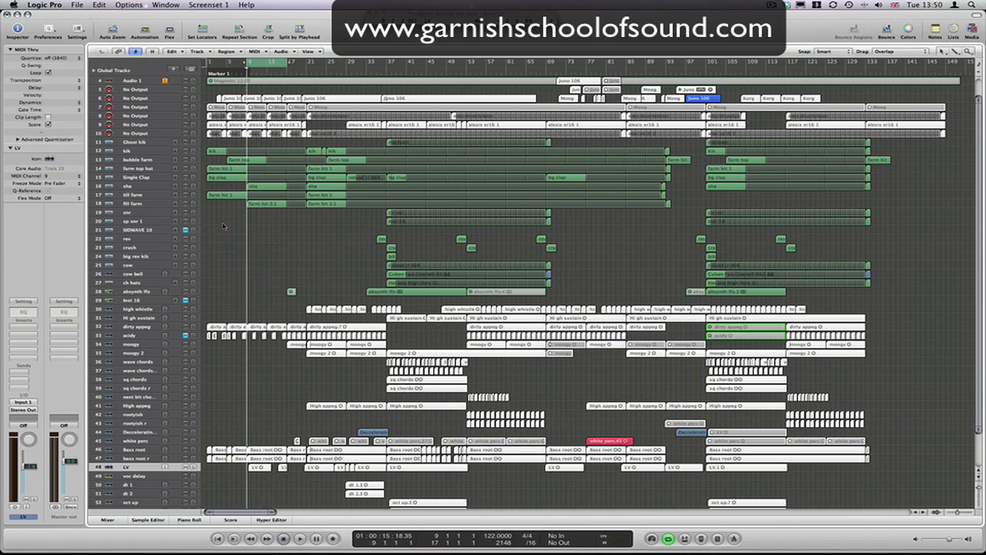
pyautogui.moveTo(225, 449); pyautogui.dragTo(332, 504)
pyautogui.press('space')
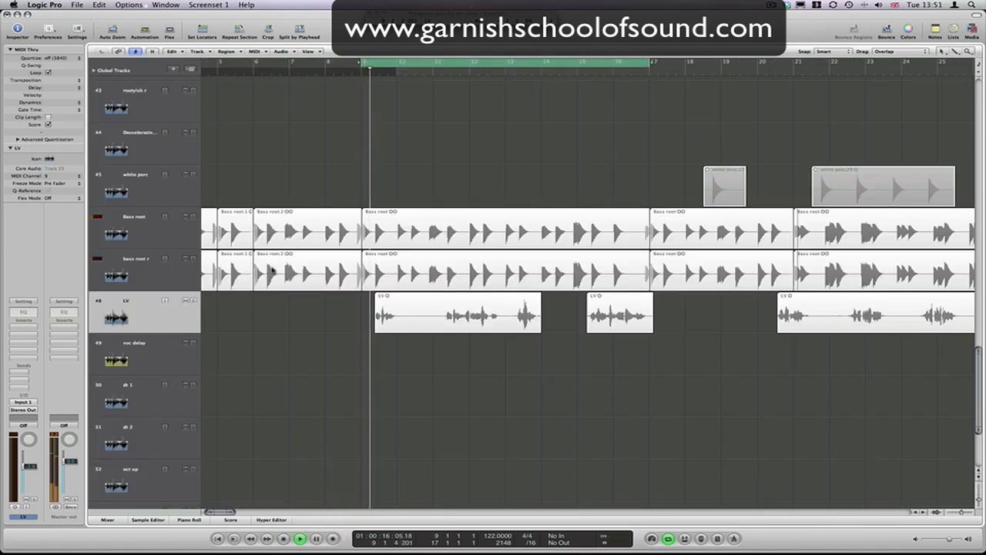
# - Insert a mono Compressor on the LV track and place its window over the empty tracks above the vocal
pyautogui.click(15, 329)
pyautogui.moveTo(31, 356)
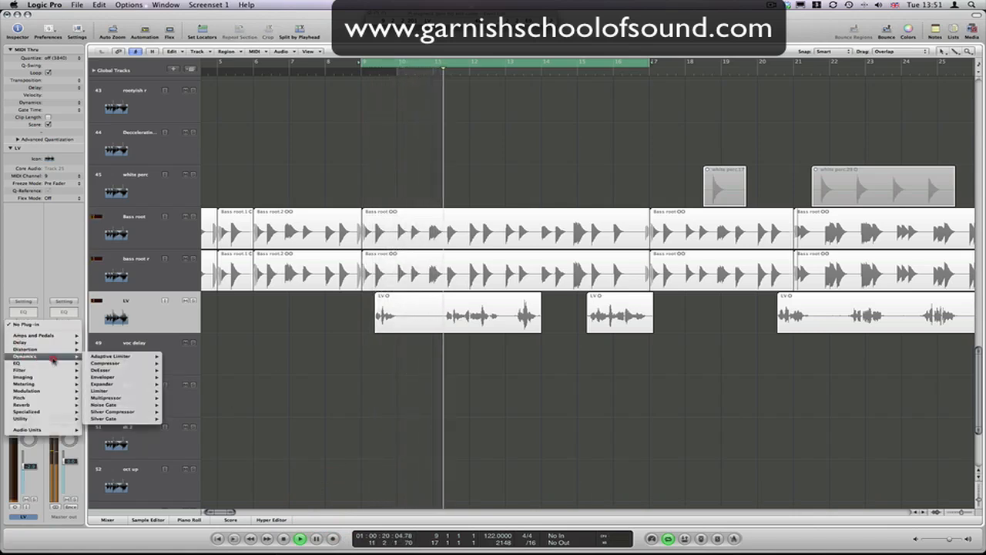
pyautogui.moveTo(97, 363)
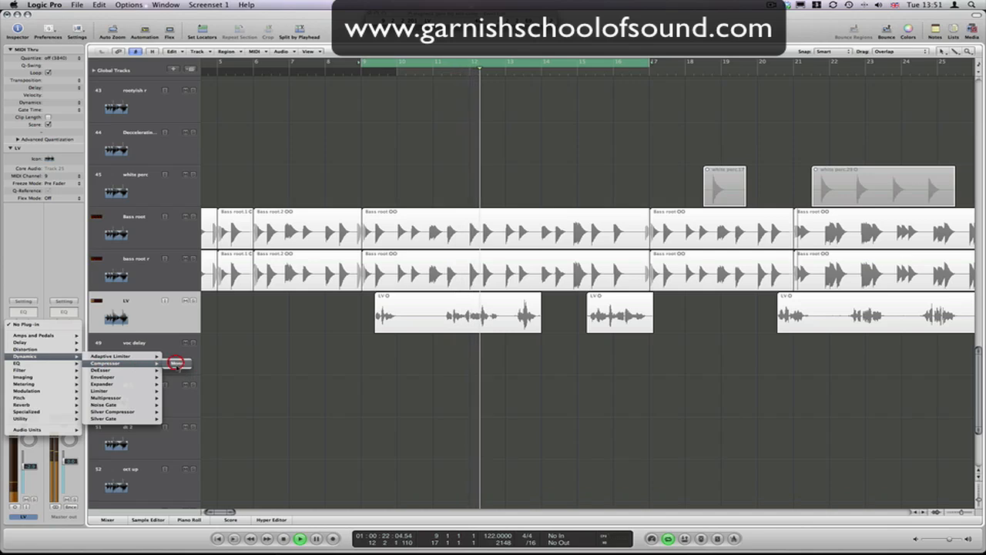
pyautogui.click(174, 365)
pyautogui.moveTo(203, 35); pyautogui.dragTo(427, 124)
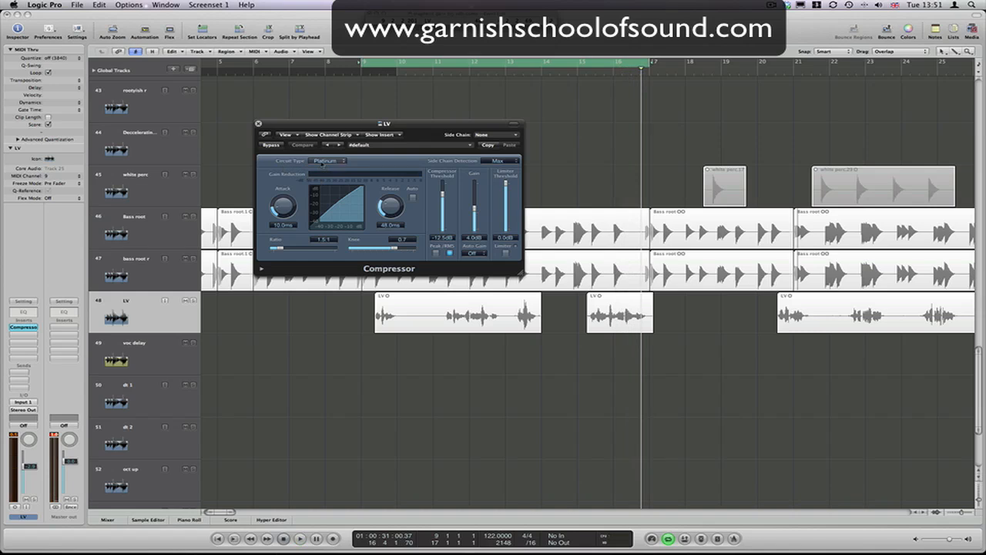
pyautogui.moveTo(404, 125); pyautogui.dragTo(369, 127)
# - Switch the Compressor's circuit type in turn to ClassA_R, ClassA_U, VCA, FET and Opto
pyautogui.click(293, 164)
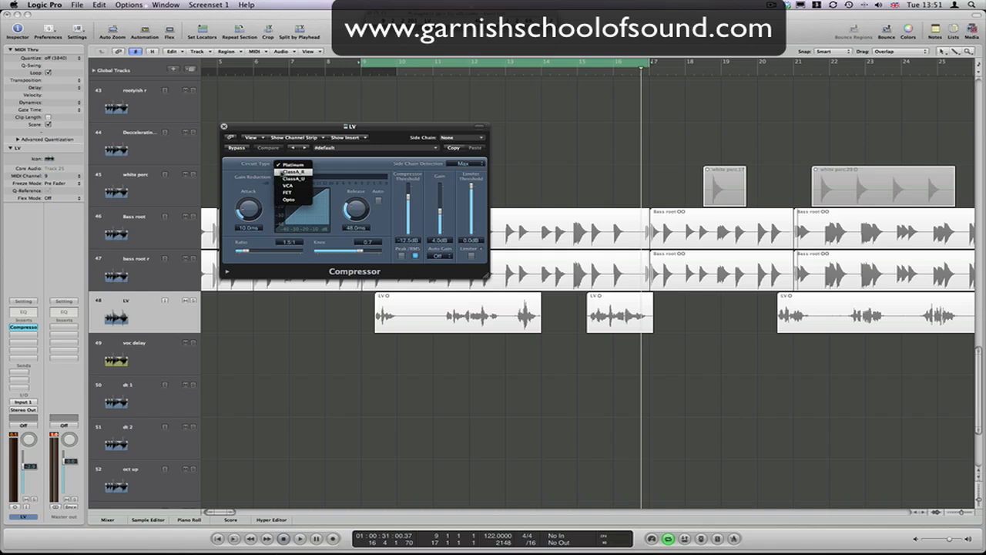
pyautogui.click(291, 171)
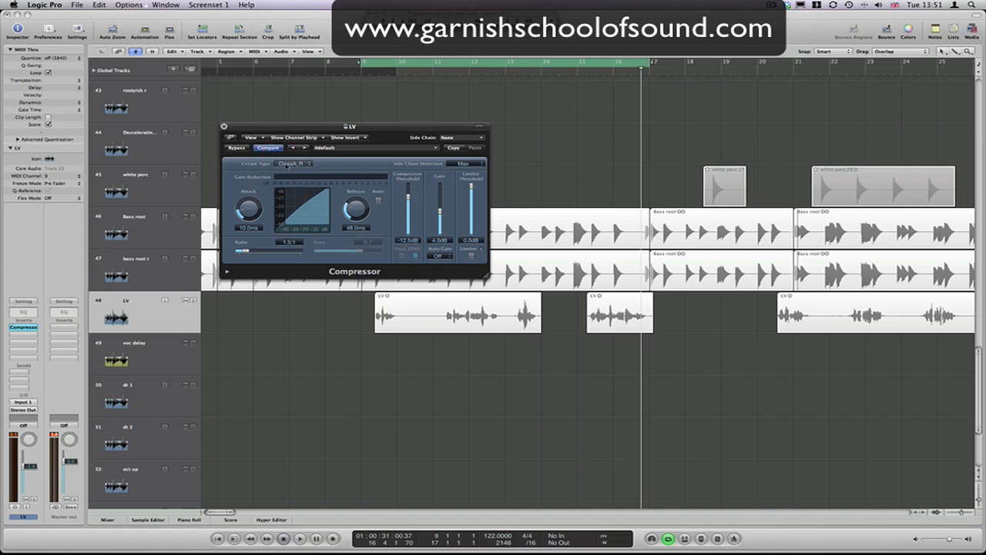
pyautogui.click(291, 163)
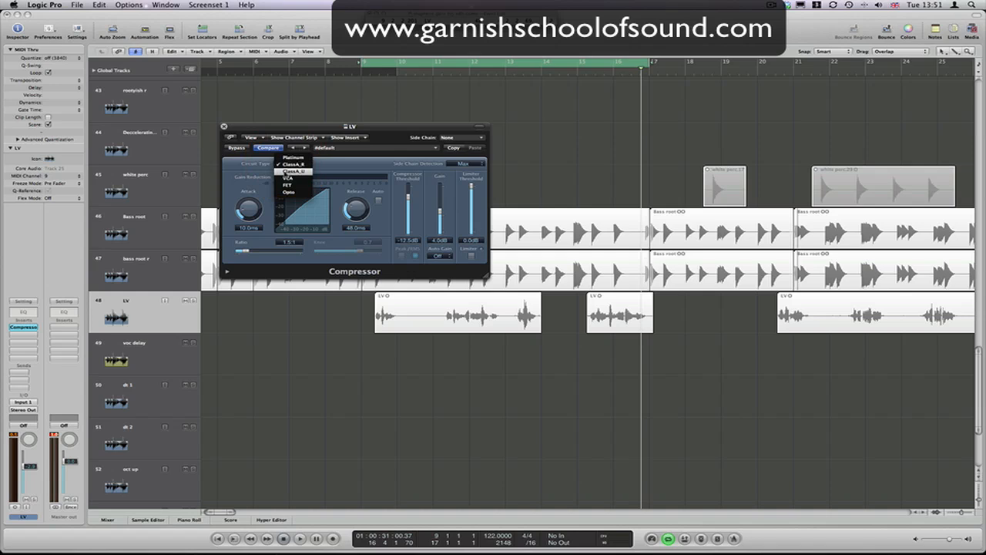
pyautogui.click(292, 171)
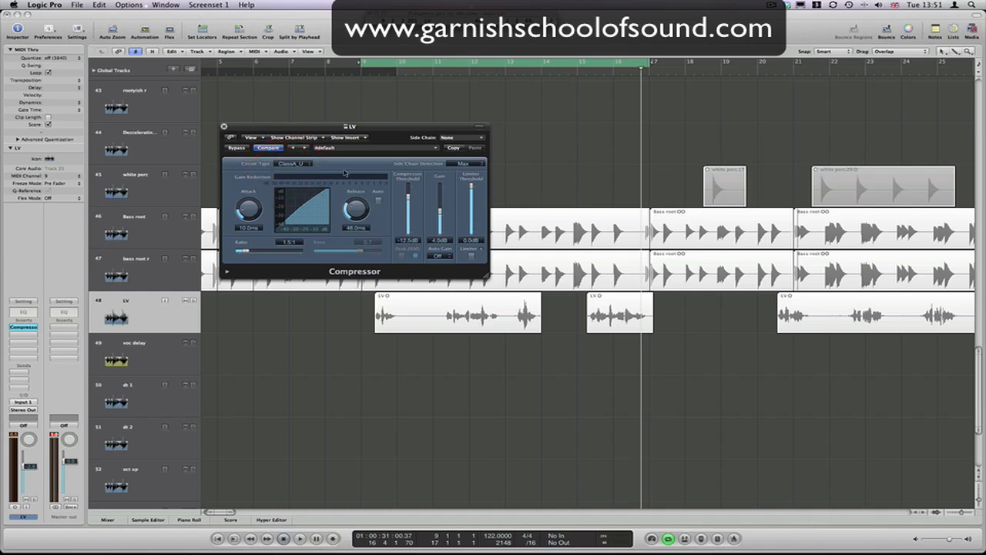
pyautogui.click(291, 165)
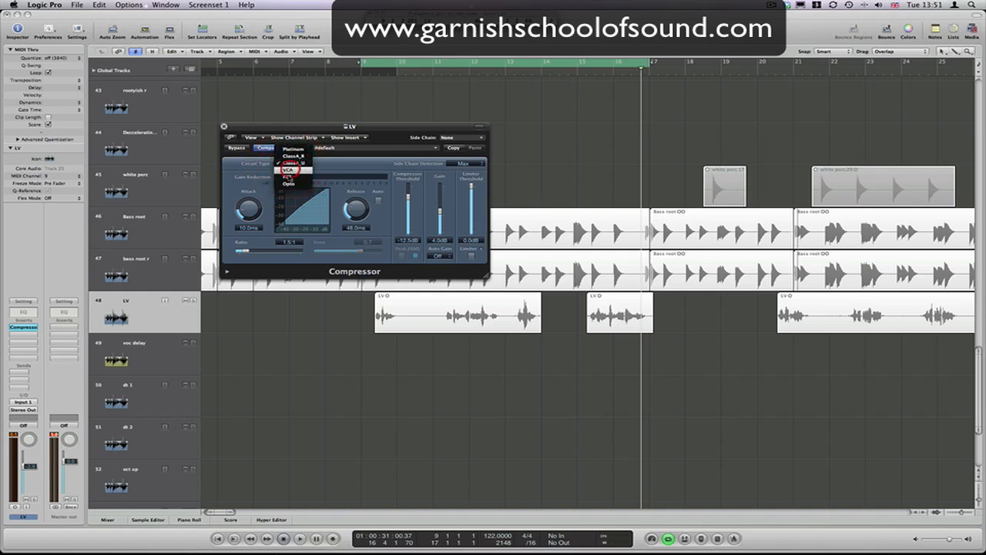
pyautogui.click(286, 170)
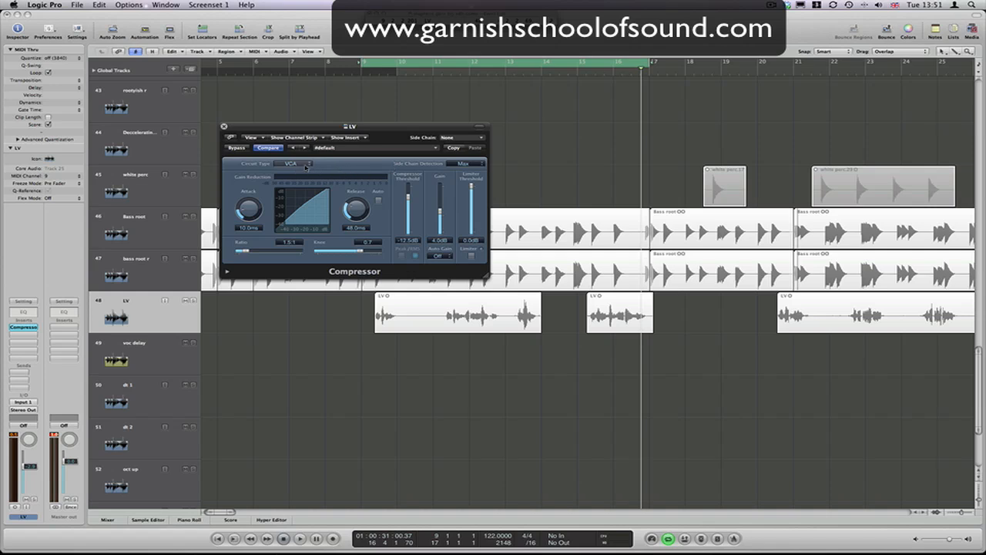
pyautogui.click(296, 166)
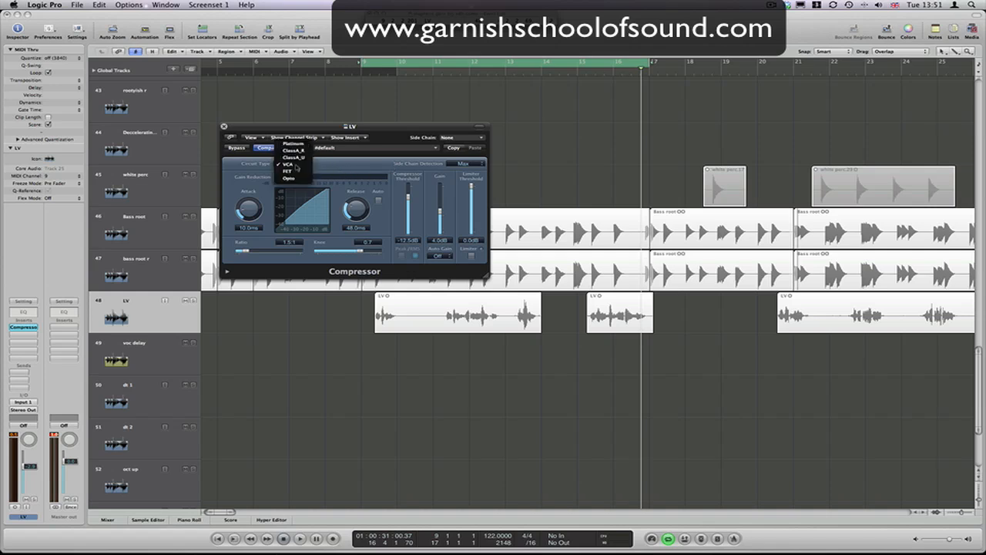
pyautogui.click(291, 171)
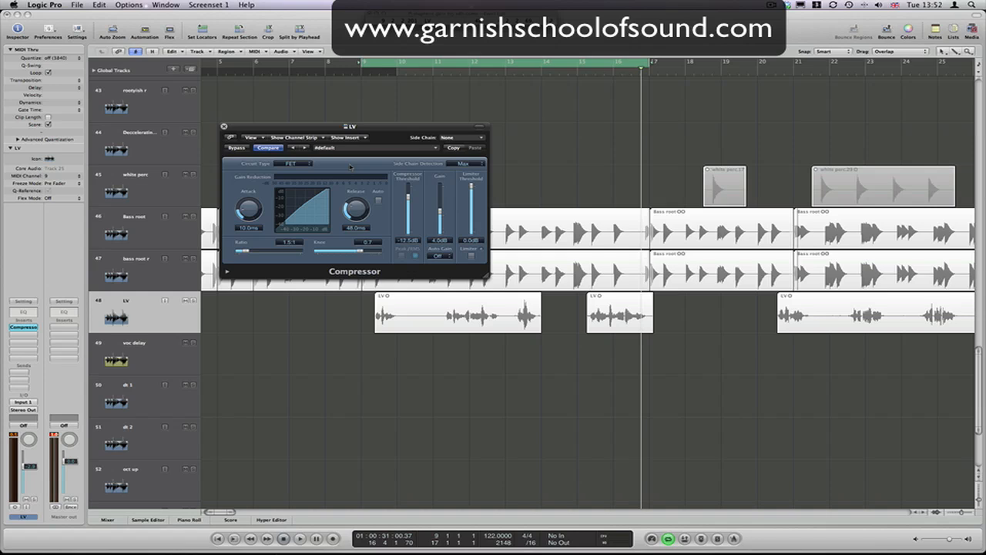
pyautogui.click(294, 164)
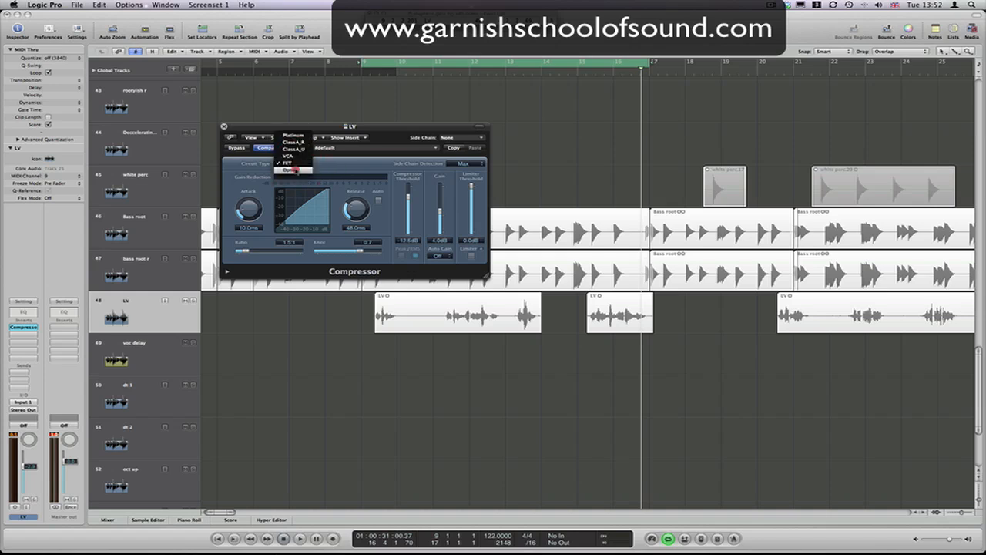
pyautogui.click(295, 169)
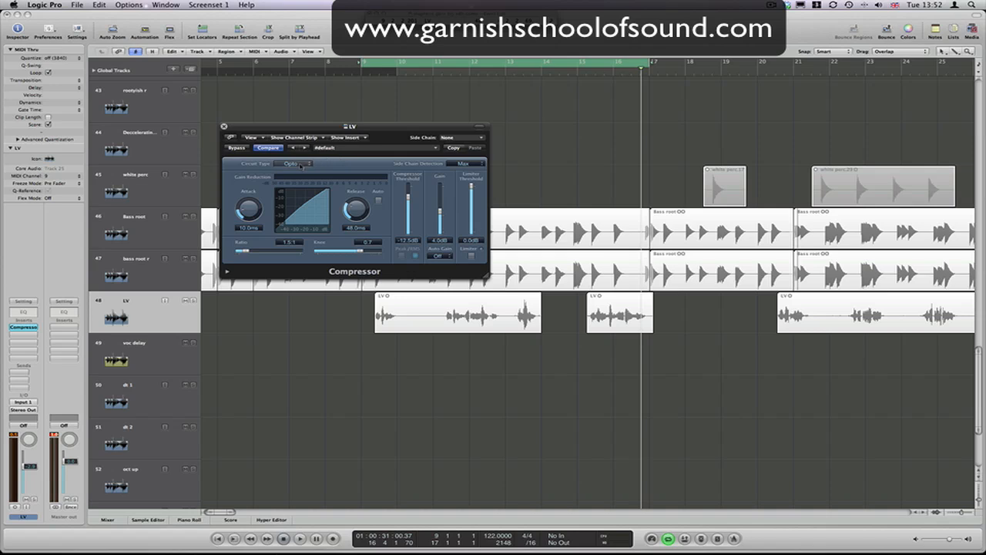
# - Set the Compressor's circuit type to ClassA_U and shift its window slightly
pyautogui.click(291, 164)
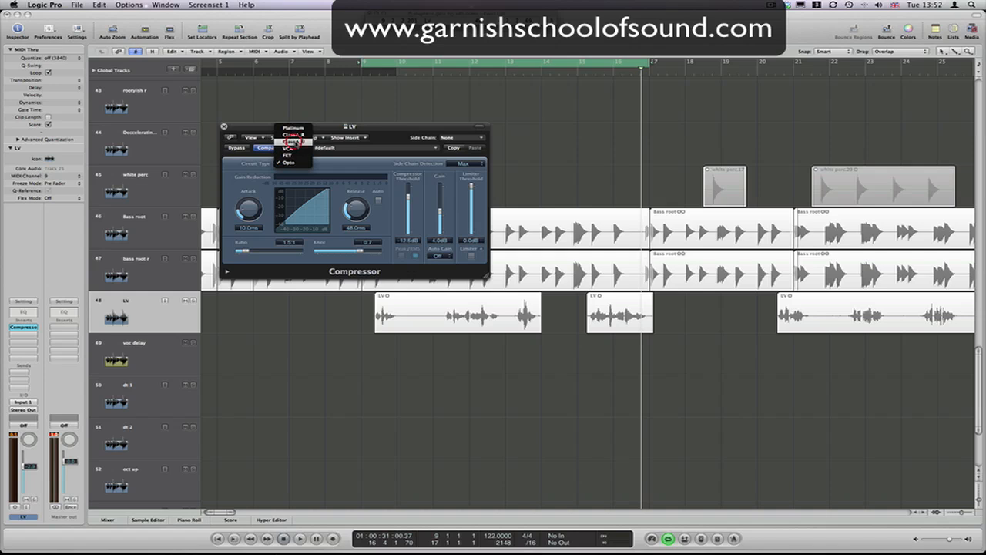
pyautogui.click(294, 142)
pyautogui.moveTo(317, 128); pyautogui.dragTo(299, 136)
# - During loop playback, try the compressor threshold at 0 dB and about -48.5 dB, ending at -15.5 dB
pyautogui.press('space')
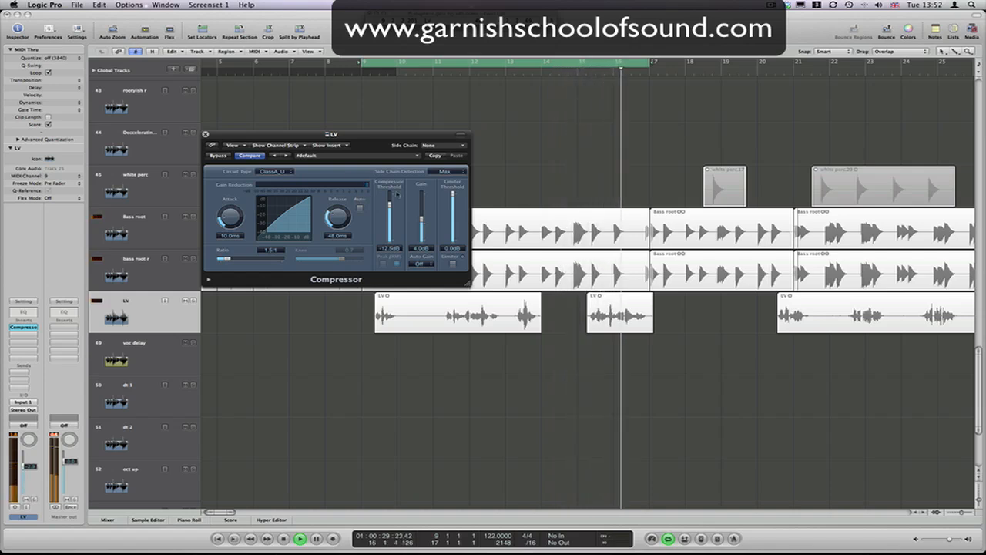
pyautogui.press('space')
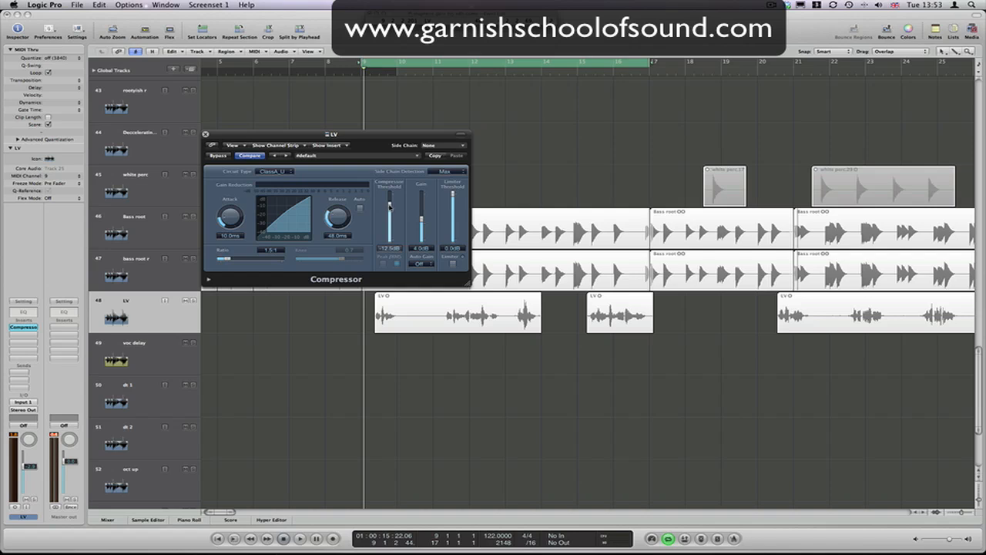
pyautogui.press('space')
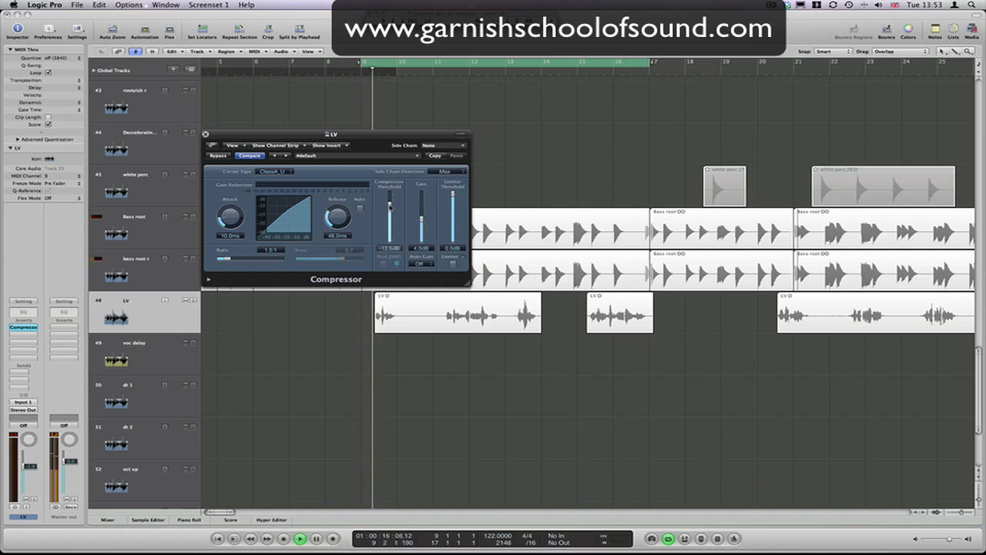
pyautogui.moveTo(390, 204); pyautogui.dragTo(382, 169)
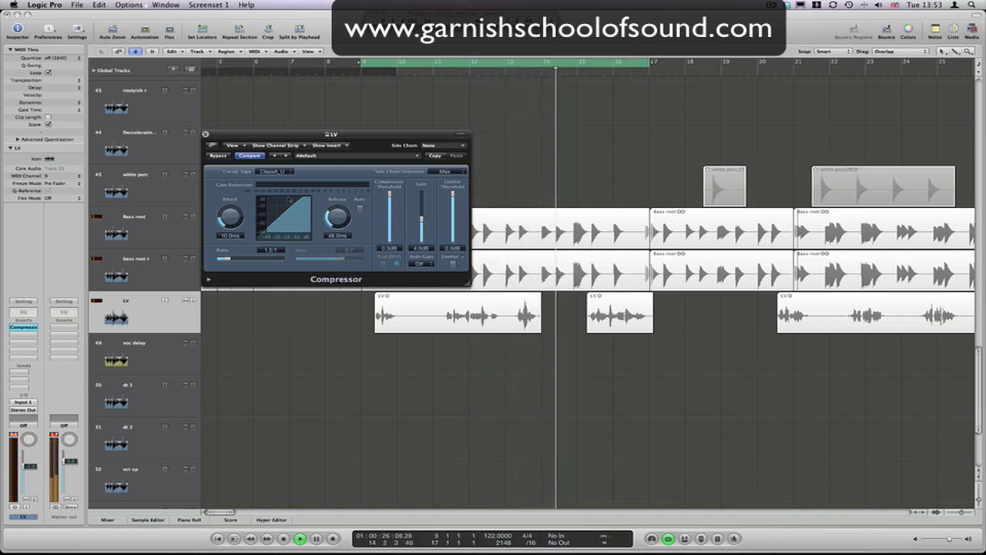
pyautogui.moveTo(390, 195); pyautogui.dragTo(389, 238)
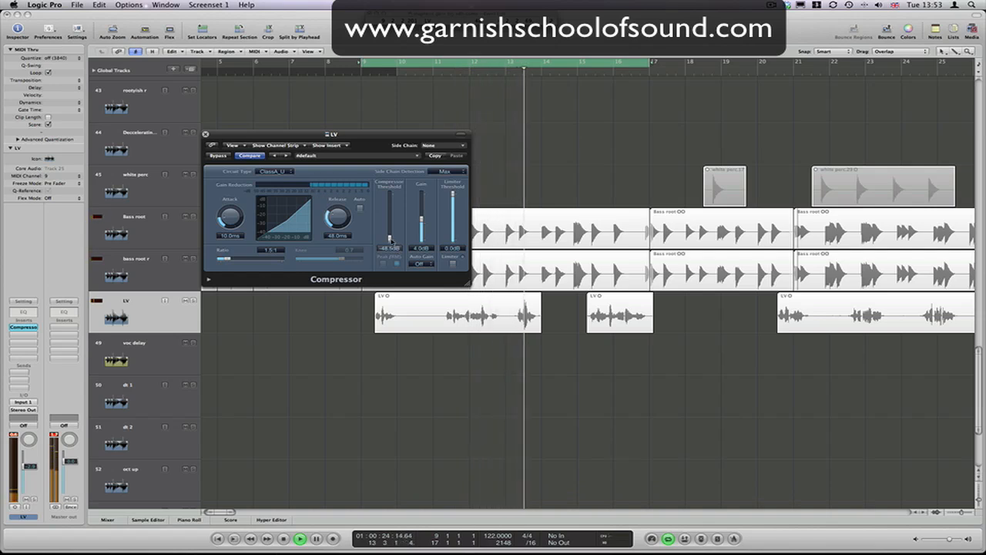
pyautogui.moveTo(390, 239); pyautogui.dragTo(390, 206)
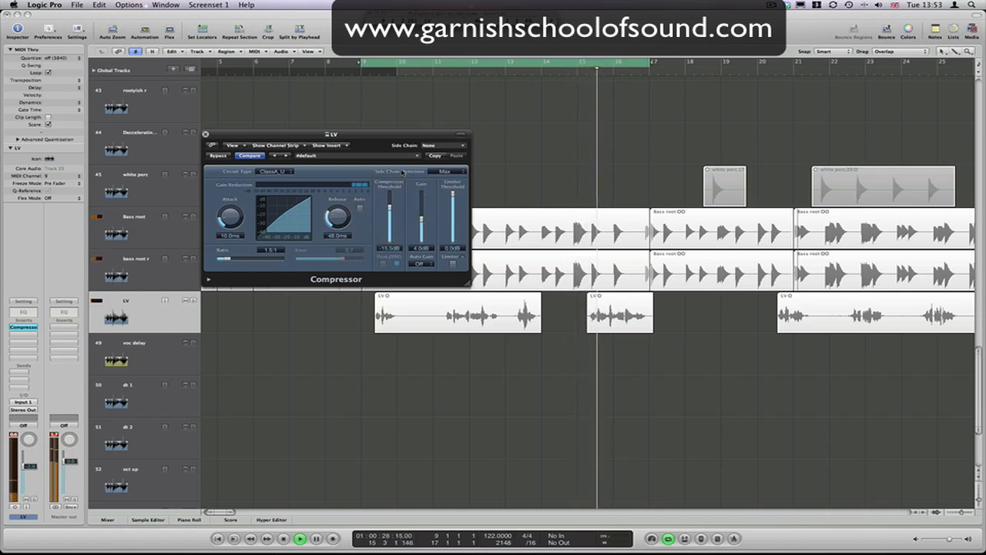
pyautogui.press('space')
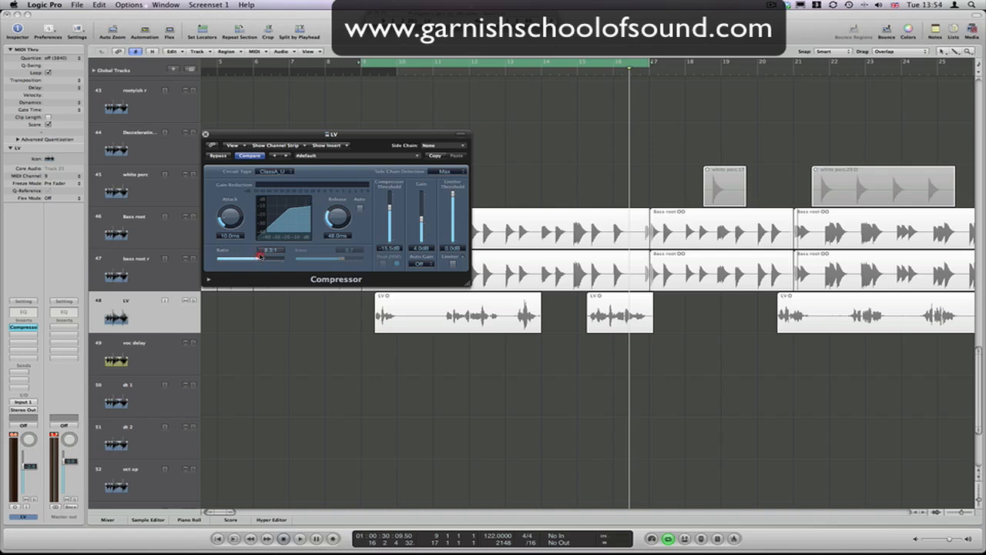
# - Set the Compressor's ratio to 3.1:1 and move its window
pyautogui.moveTo(261, 255); pyautogui.dragTo(259, 262)
pyautogui.moveTo(240, 265); pyautogui.dragTo(238, 269)
pyautogui.moveTo(342, 135); pyautogui.dragTo(316, 109)
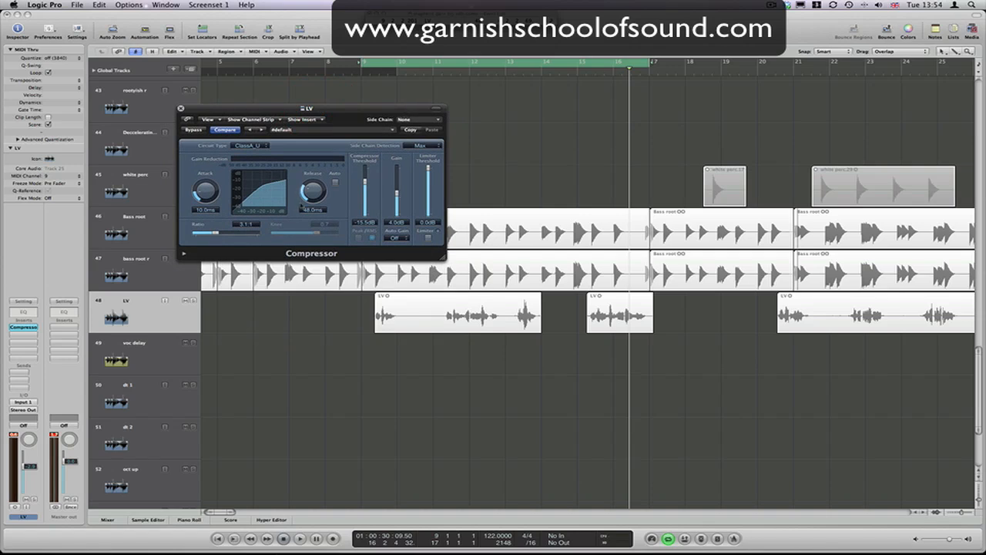
# - Try the Compressor's attack at 131 ms and set it to 29 ms
pyautogui.click(207, 197)
pyautogui.click(208, 188)
pyautogui.click(262, 334)
pyautogui.hscroll(-1, 258, 281)
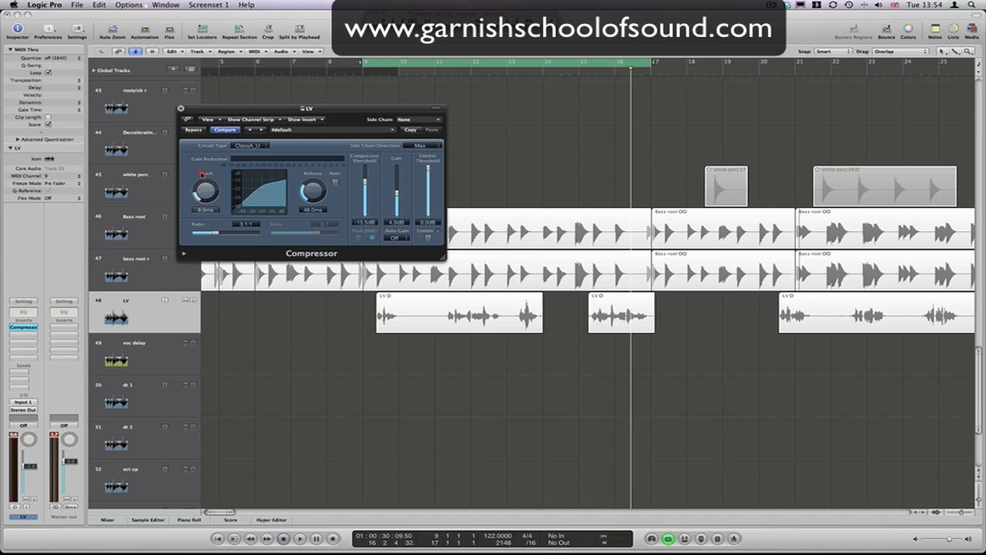
pyautogui.click(199, 142)
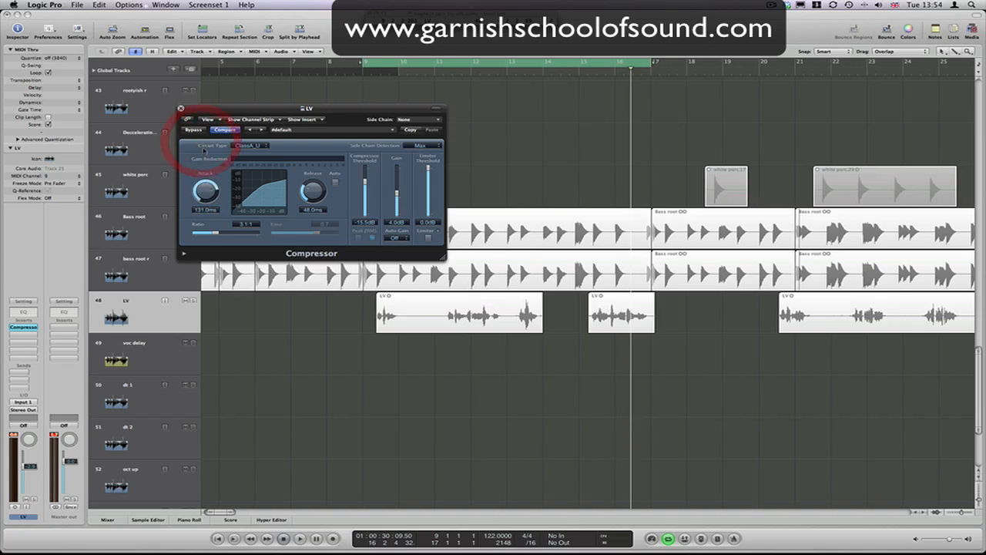
pyautogui.moveTo(208, 187); pyautogui.dragTo(208, 182)
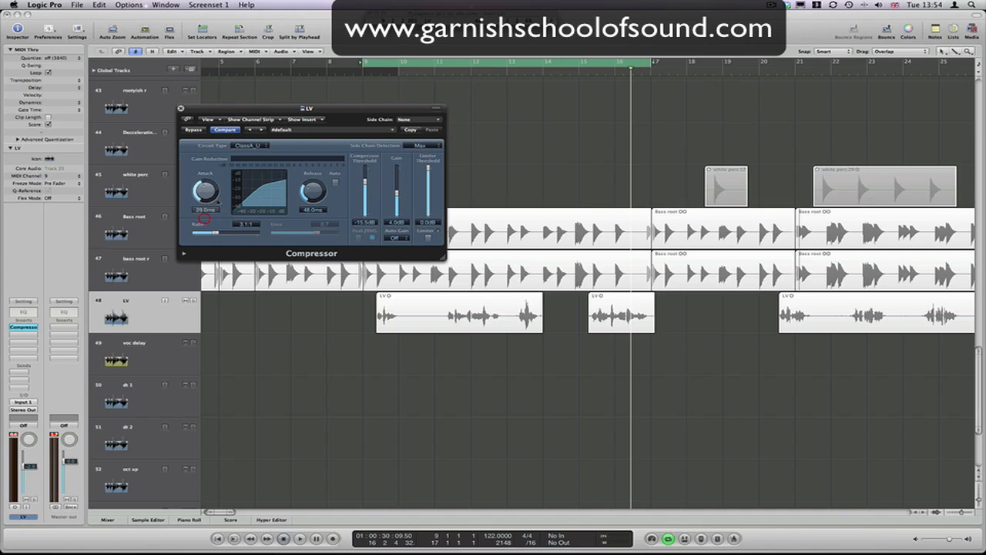
# - Compare the Compressor's longest release of 5000 ms with the shortest of 5 ms during loop playback
pyautogui.moveTo(274, 110); pyautogui.dragTo(290, 144)
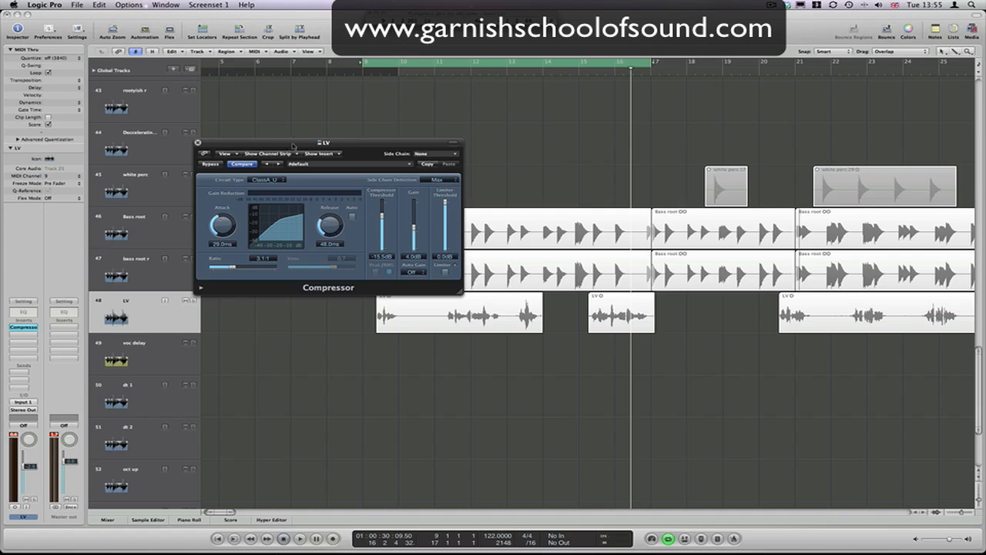
pyautogui.moveTo(293, 145); pyautogui.dragTo(315, 84)
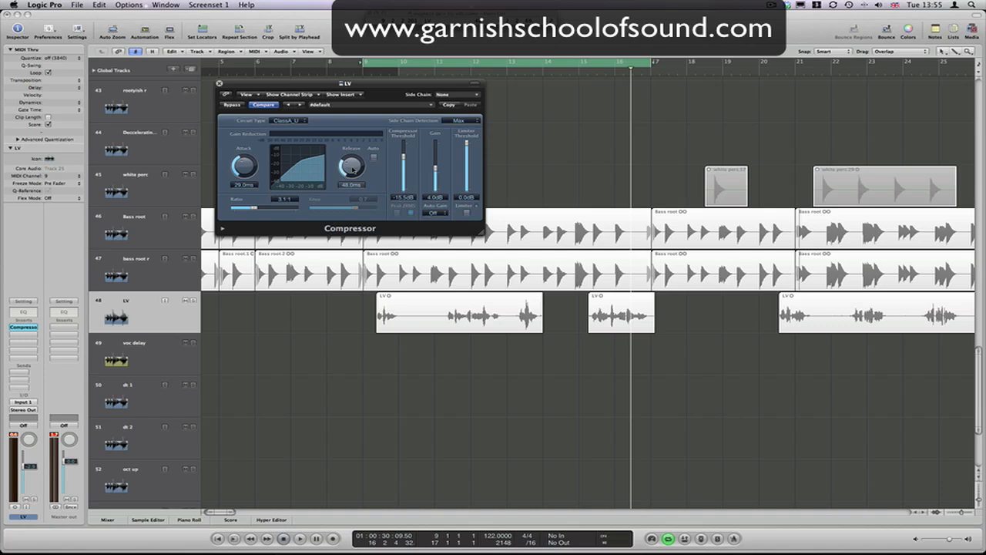
pyautogui.moveTo(351, 166); pyautogui.dragTo(352, 116)
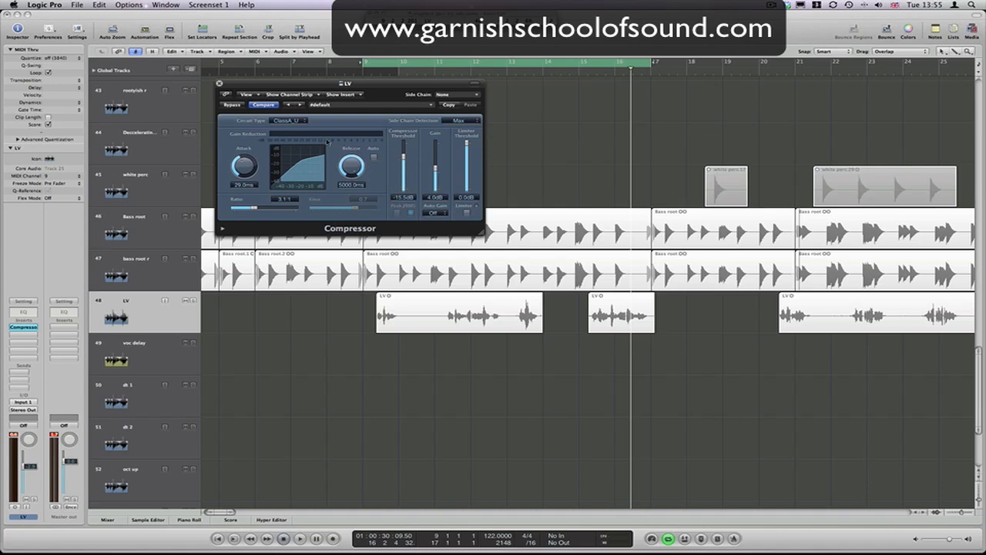
pyautogui.press('space')
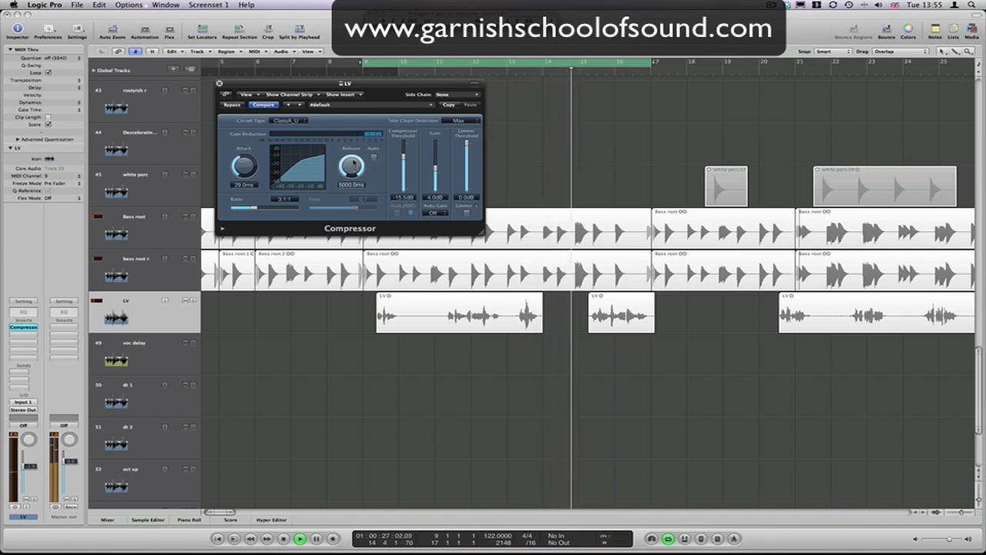
pyautogui.moveTo(353, 164)
pyautogui.mouseDown()
pyautogui.moveTo(355, 211)
pyautogui.moveTo(373, 243)
pyautogui.mouseUp()
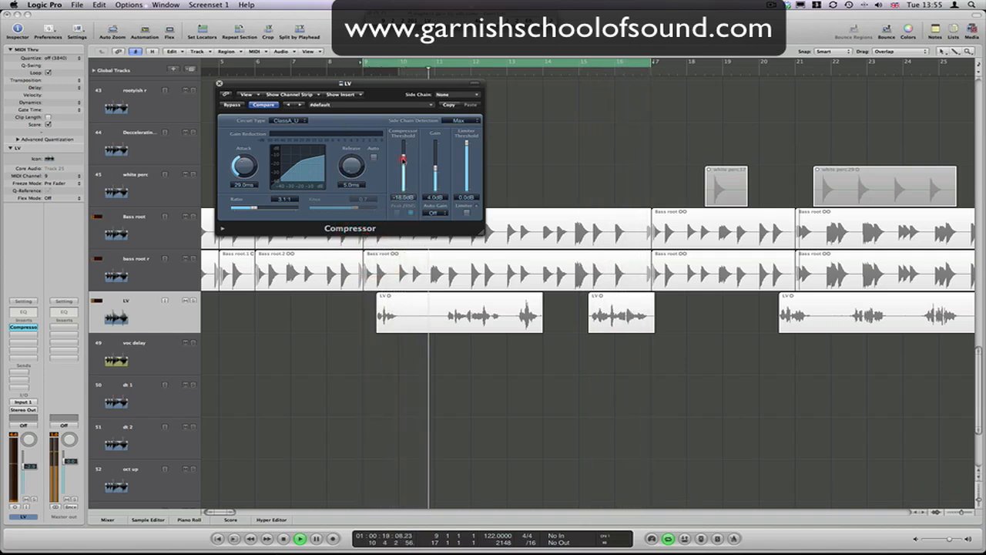
# - Set the compressor threshold to -25 dB, then try the release at 5000 ms and set it to 97 ms
pyautogui.moveTo(403, 153); pyautogui.dragTo(402, 168)
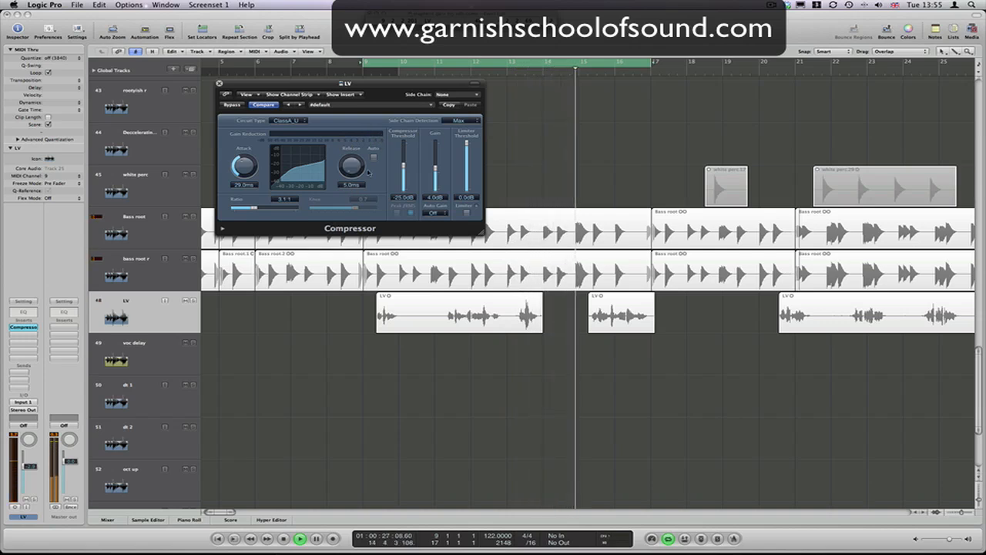
pyautogui.moveTo(354, 166); pyautogui.dragTo(357, 77)
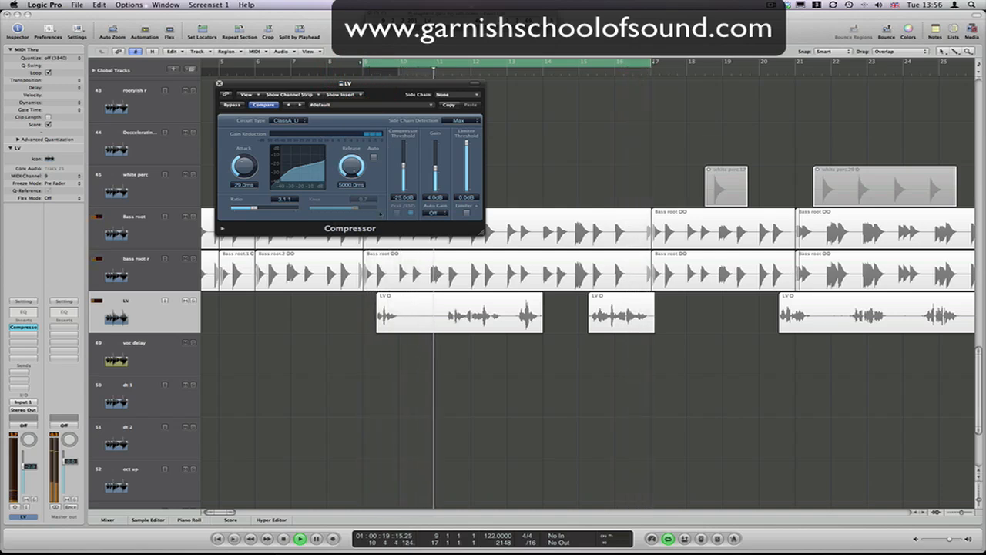
pyautogui.moveTo(351, 165); pyautogui.dragTo(352, 206)
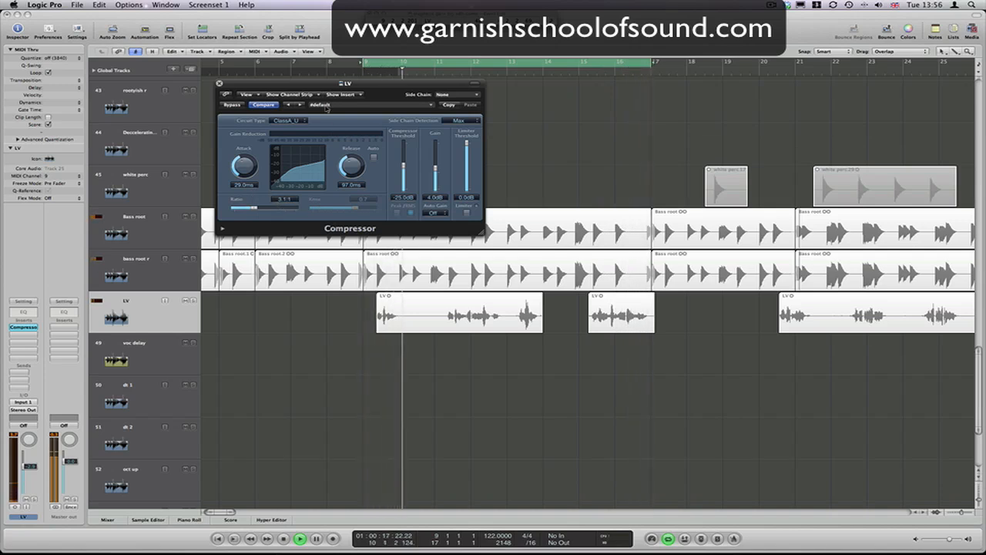
# - Reposition the Compressor window, then expand its extended parameters to view the side chain filter and output mix settings and collapse them again
pyautogui.moveTo(343, 83); pyautogui.dragTo(256, 91)
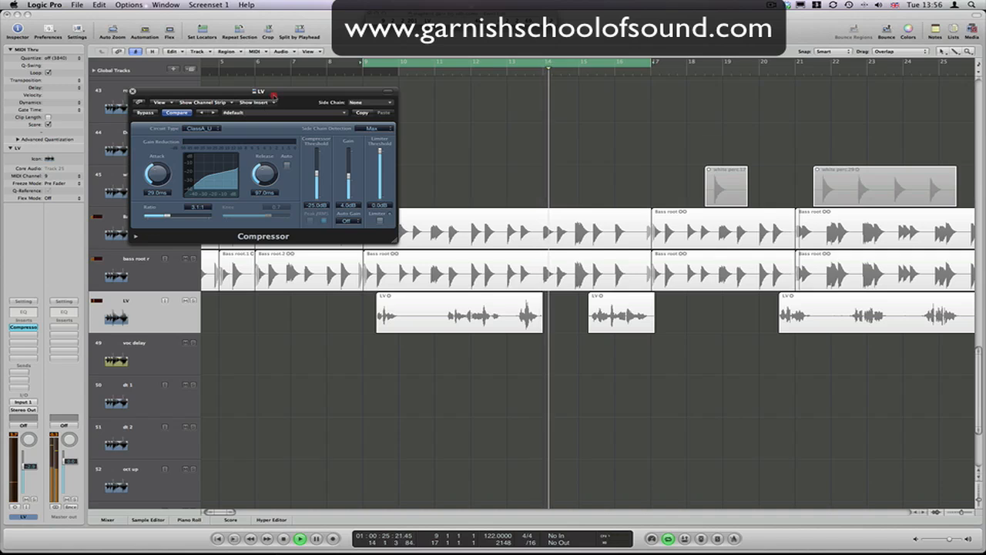
pyautogui.moveTo(273, 93)
pyautogui.mouseDown()
pyautogui.moveTo(248, 91)
pyautogui.moveTo(266, 98)
pyautogui.mouseUp()
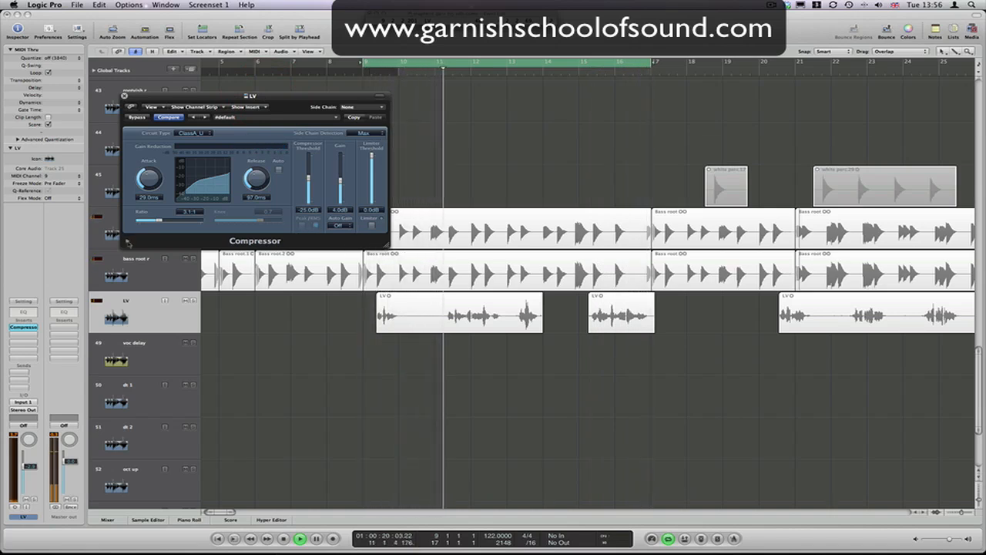
pyautogui.click(128, 242)
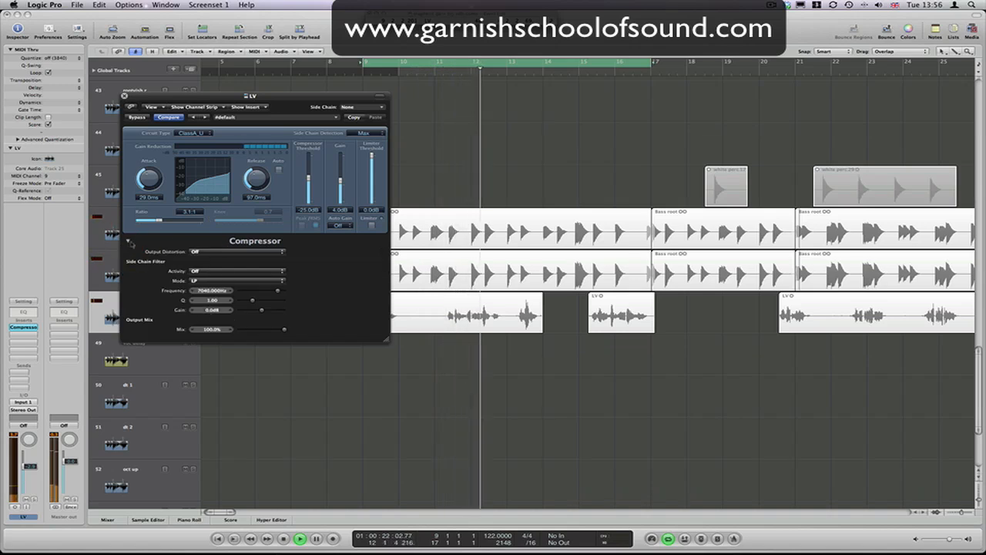
pyautogui.click(128, 241)
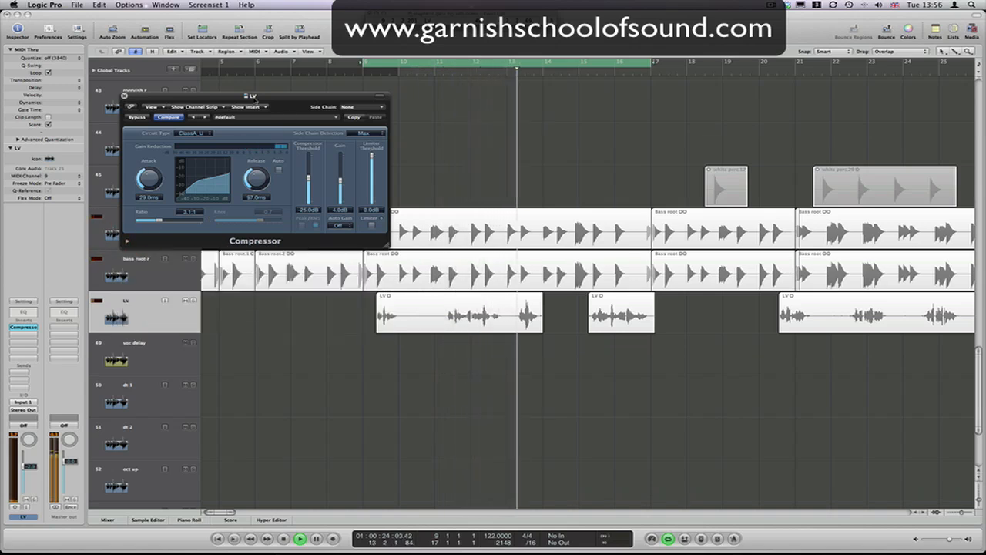
# - Move the Compressor window clear of the track headers and stop the loop playback
pyautogui.moveTo(266, 141); pyautogui.dragTo(255, 85)
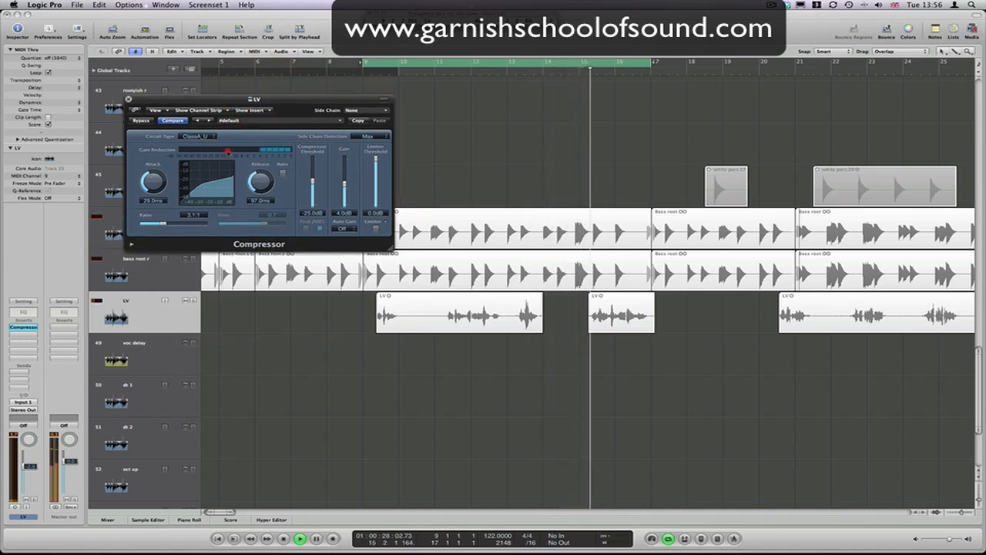
pyautogui.moveTo(211, 84); pyautogui.dragTo(305, 91)
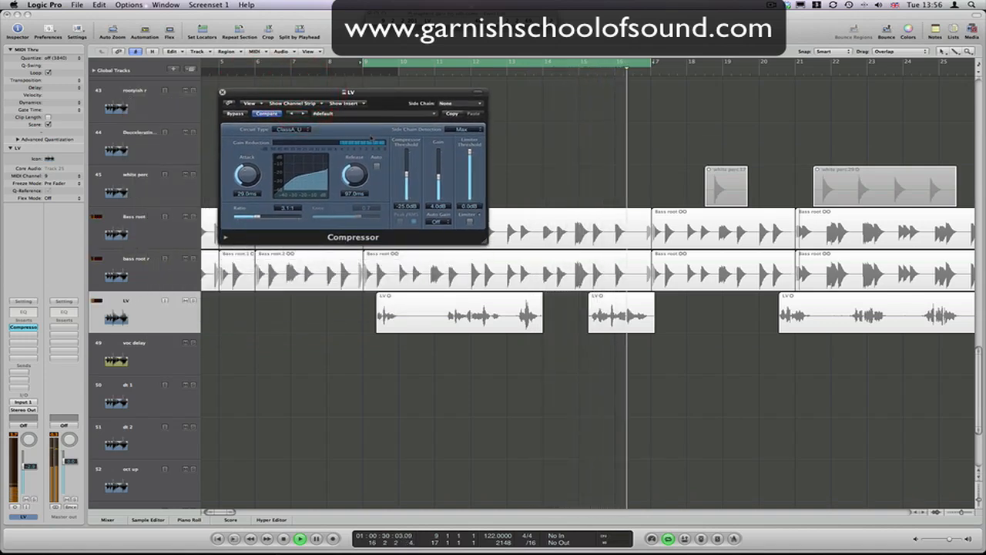
pyautogui.press('space')
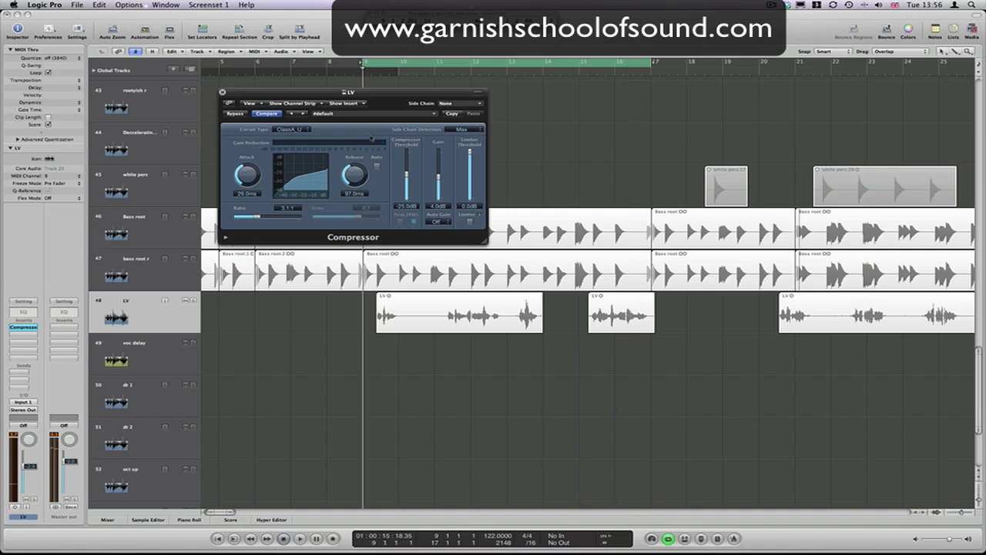
# - Raise the compressor threshold to 0 dB and move the Compressor window up, clear of the bass tracks
pyautogui.moveTo(406, 176); pyautogui.dragTo(275, 111)
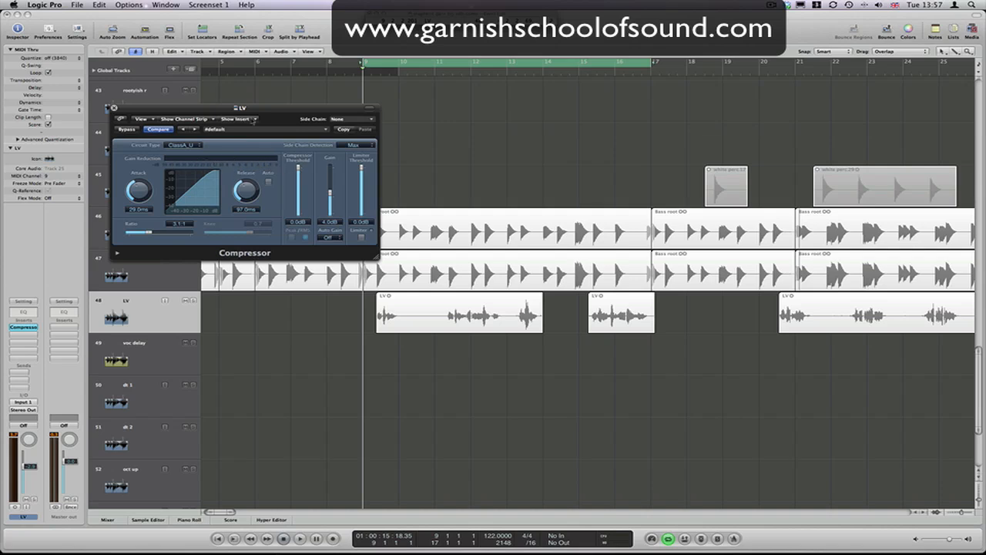
pyautogui.moveTo(254, 107); pyautogui.dragTo(228, 60)
pyautogui.moveTo(234, 58); pyautogui.dragTo(260, 53)
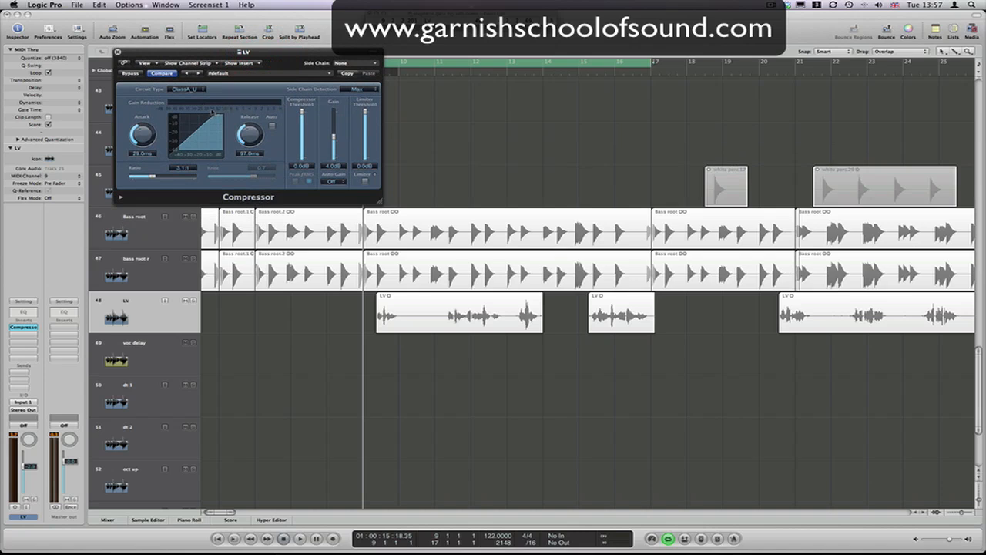
pyautogui.moveTo(289, 52); pyautogui.dragTo(258, 17)
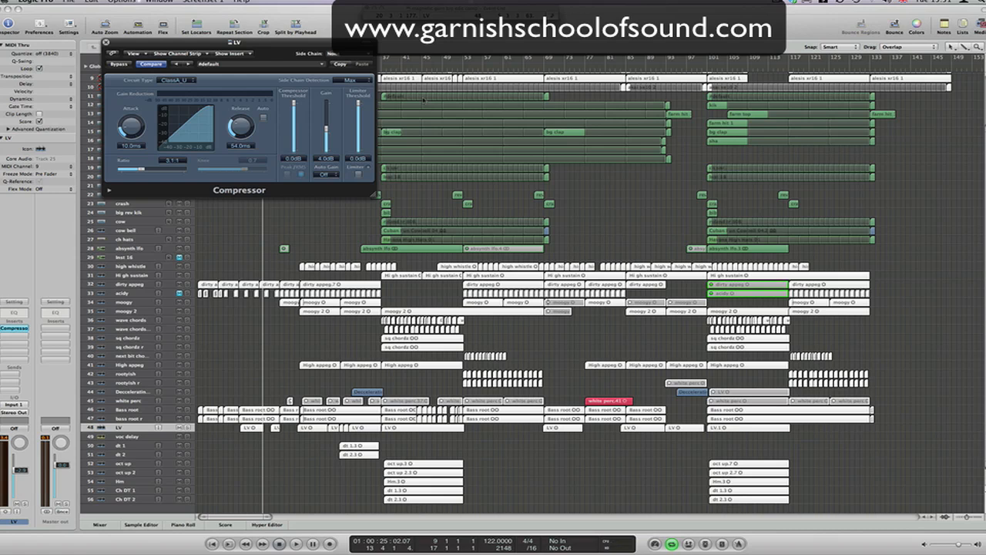
# - Set the compressor threshold to -18 dB during loop playback, audition the vocal with it, stop playback and shift the Compressor window slightly
pyautogui.press('space')
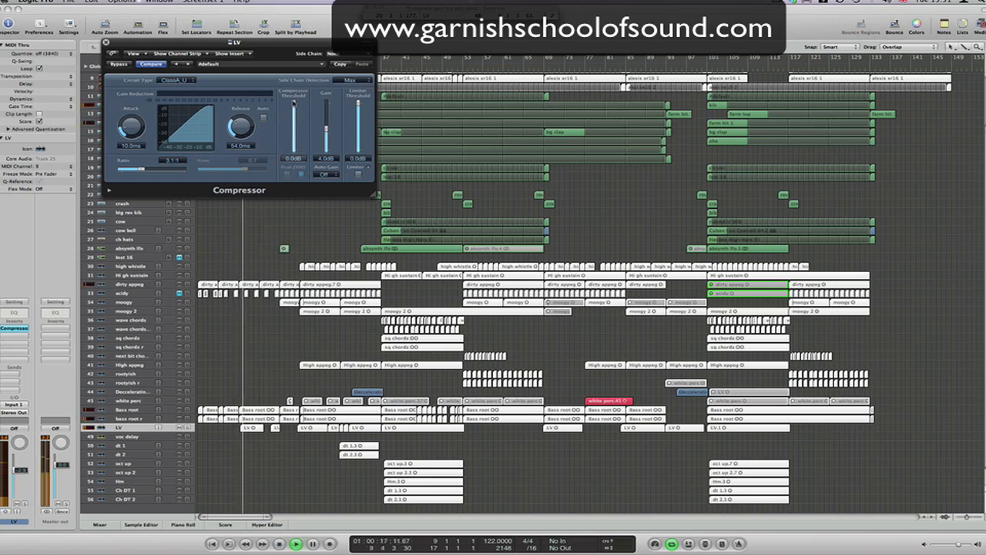
pyautogui.moveTo(293, 101); pyautogui.dragTo(293, 121)
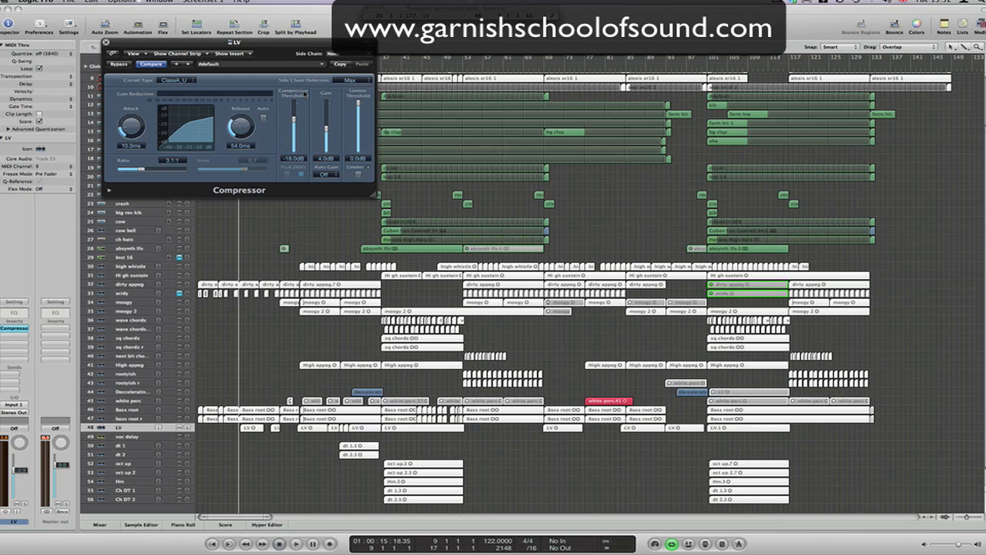
pyautogui.press('space')
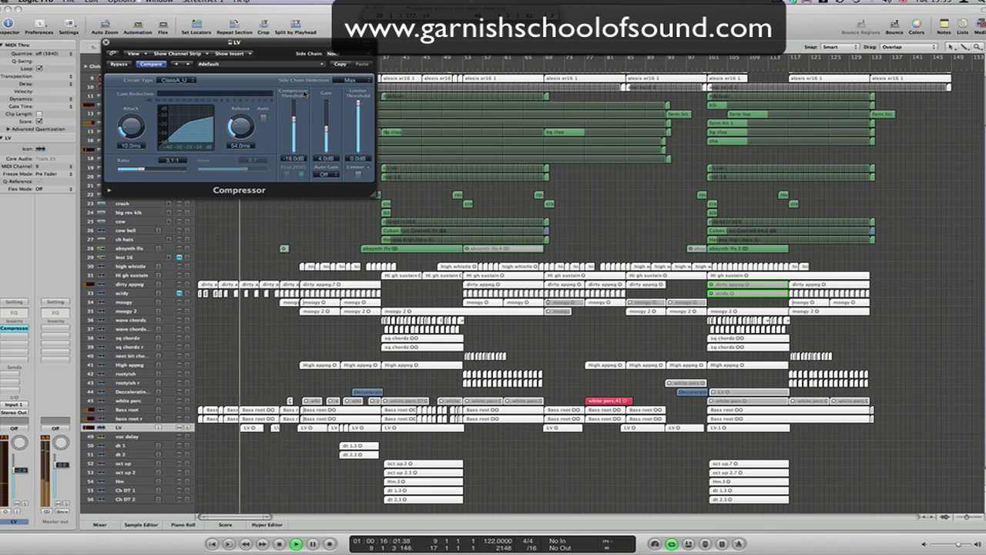
pyautogui.press('space')
pyautogui.press('Return')
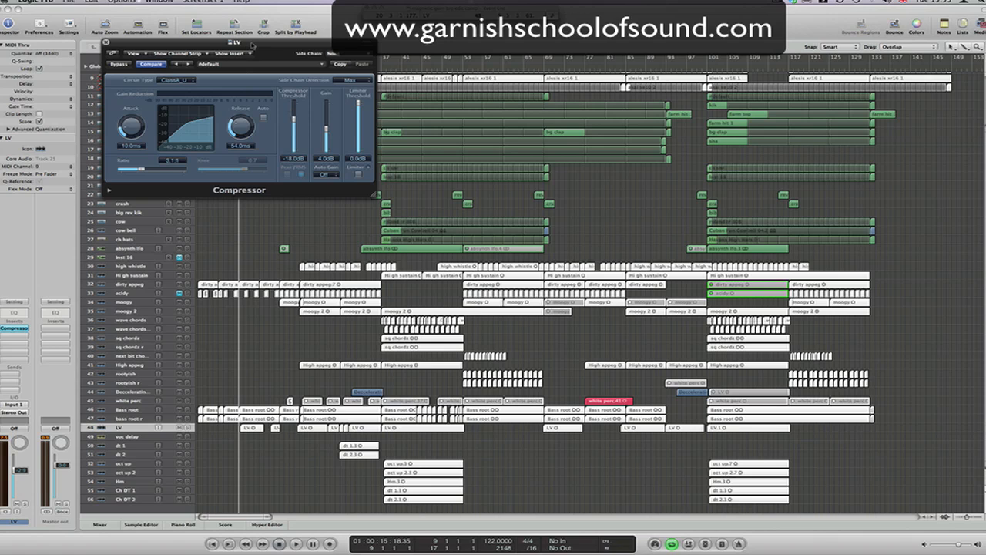
pyautogui.moveTo(251, 46)
pyautogui.mouseDown()
pyautogui.moveTo(207, 165)
pyautogui.moveTo(215, 65)
pyautogui.moveTo(258, 59)
pyautogui.mouseUp()
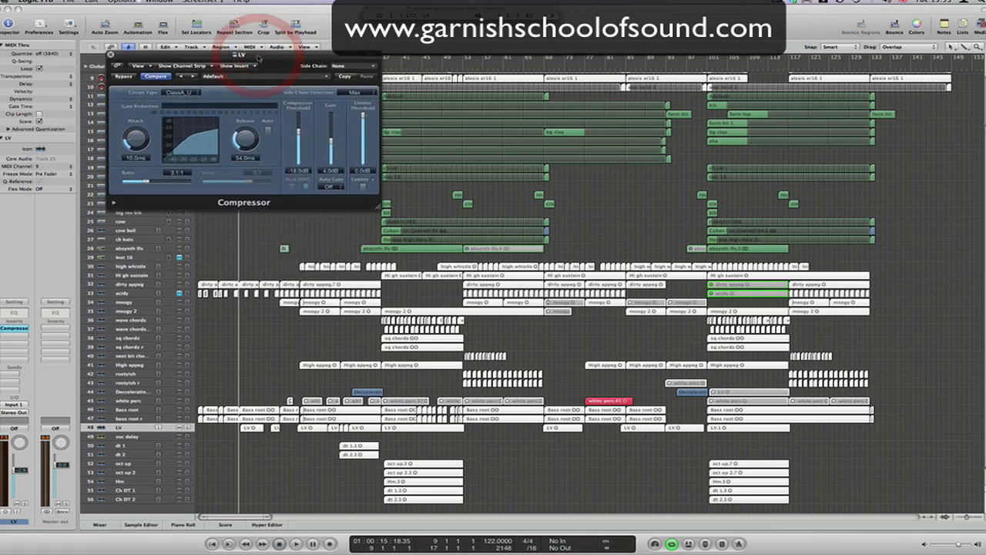